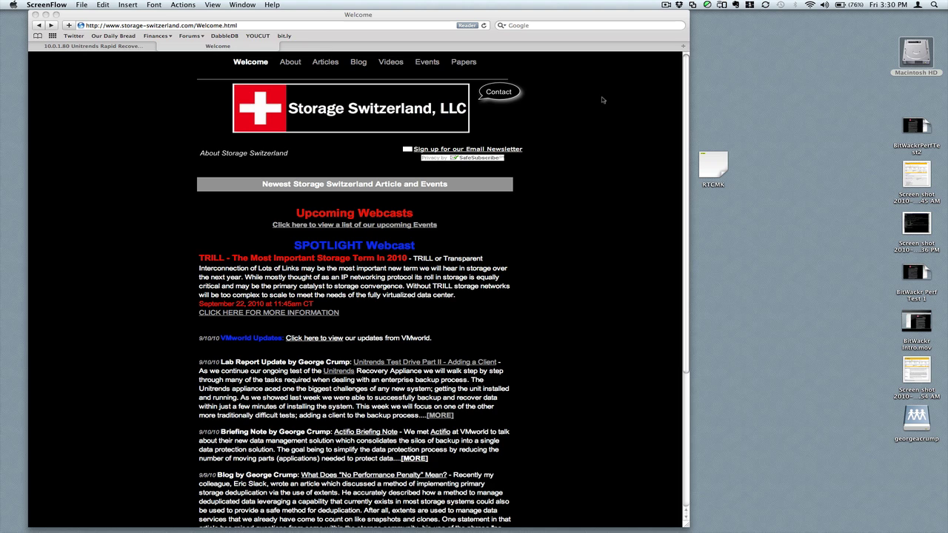
Open the Storage Switzerland article 'Unitrends Test Drive Part II - Adding a Client'.
click(466, 365)
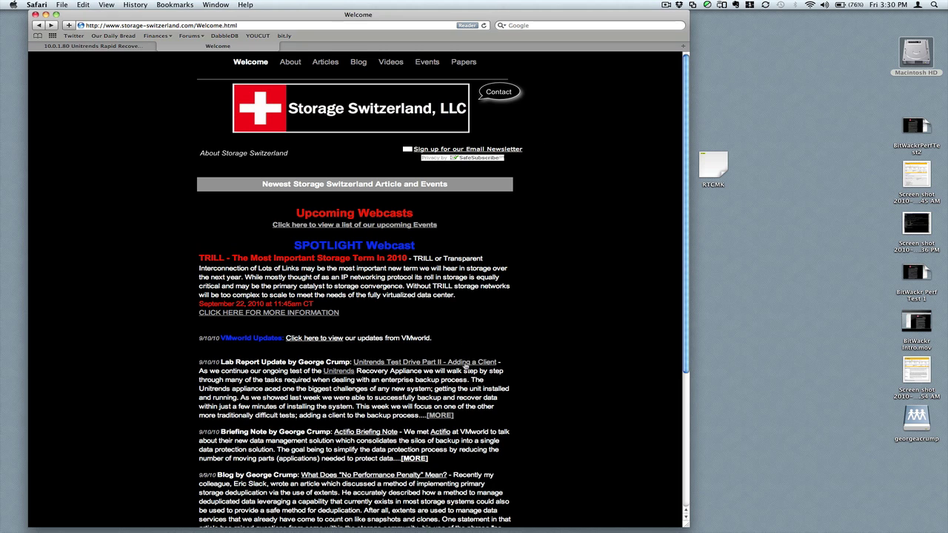
click(466, 363)
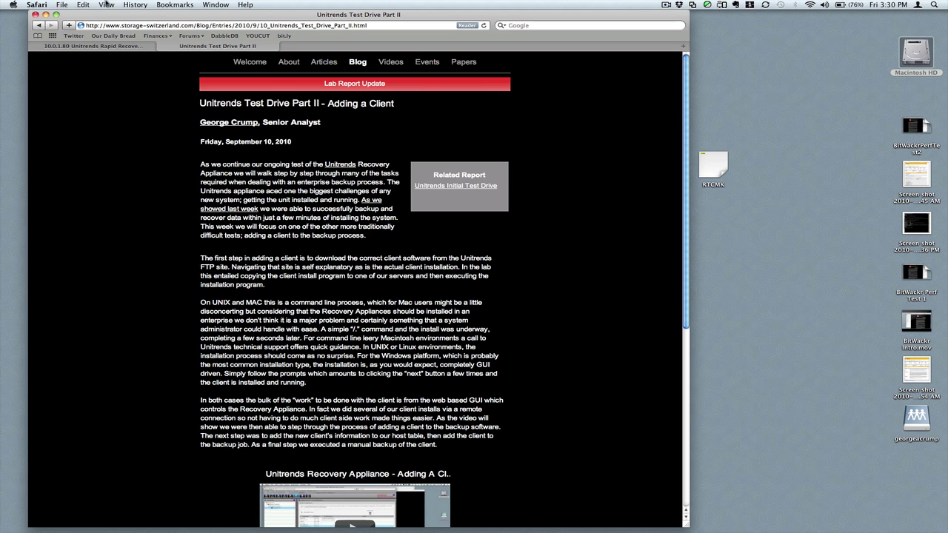
Switch to the 10.0.1.80 Rapid Recovery Console tab listing the Recovery-711 backup jobs.
click(111, 46)
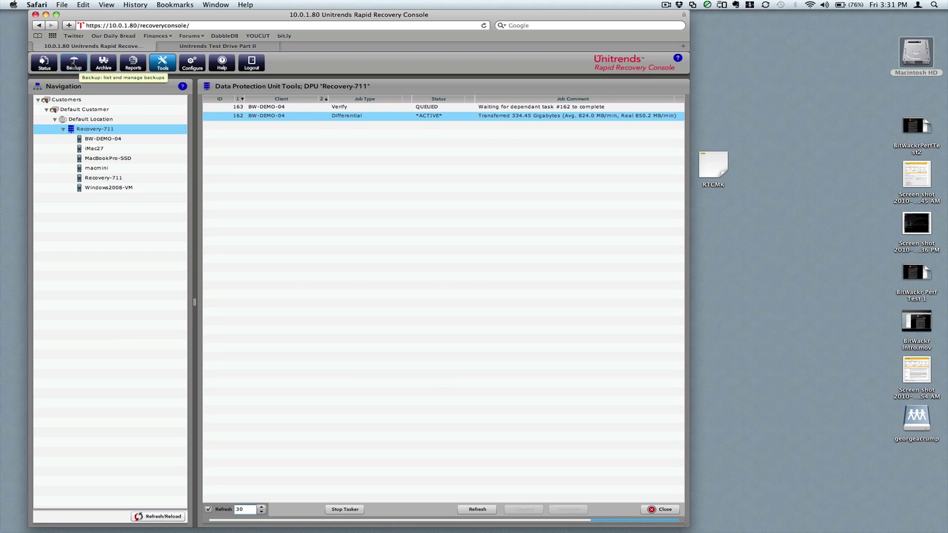
Show Recovery-711's backup calendars, including 11AM Backup and Sat Master, Daily Diff.
click(73, 63)
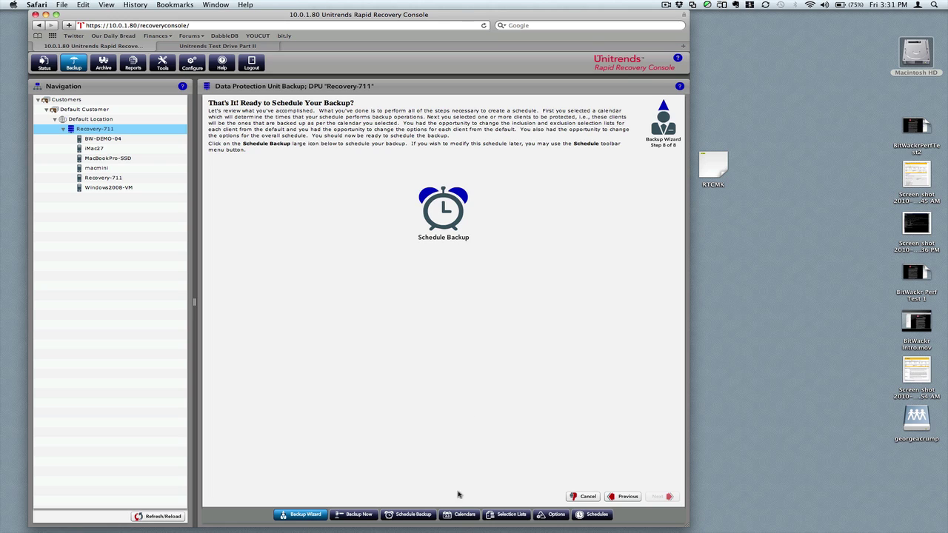
click(460, 515)
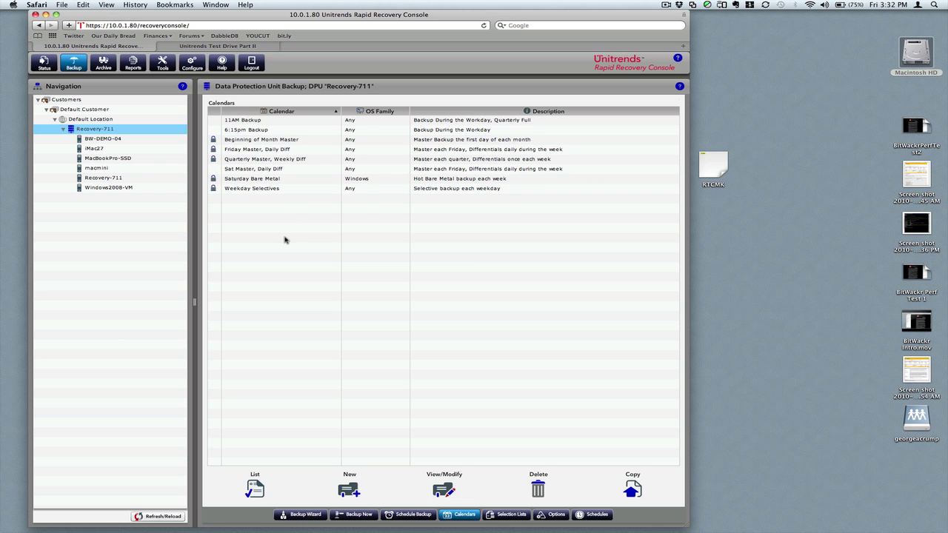
Start a new calendar named 'QTR Fulls - Daily Diffs'.
click(349, 492)
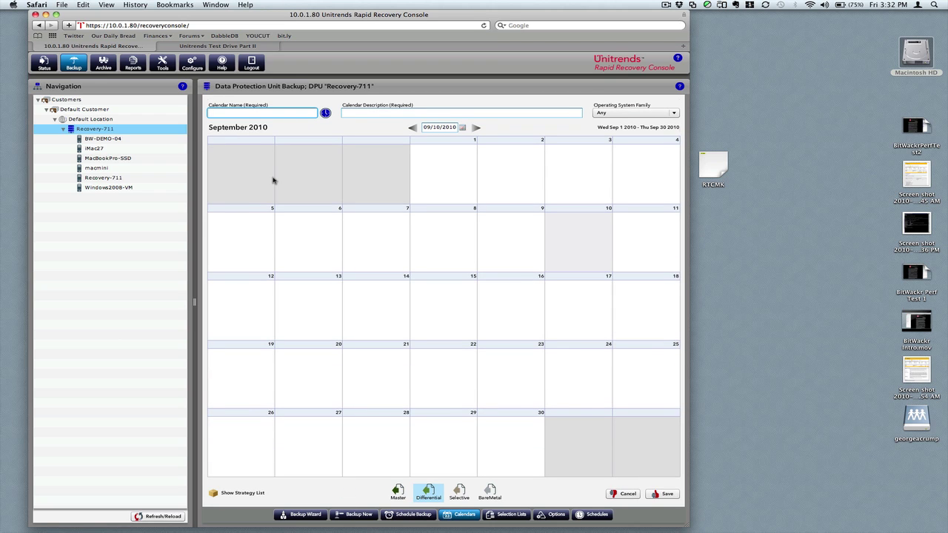
text(QTR Fulls)
key(Tab)
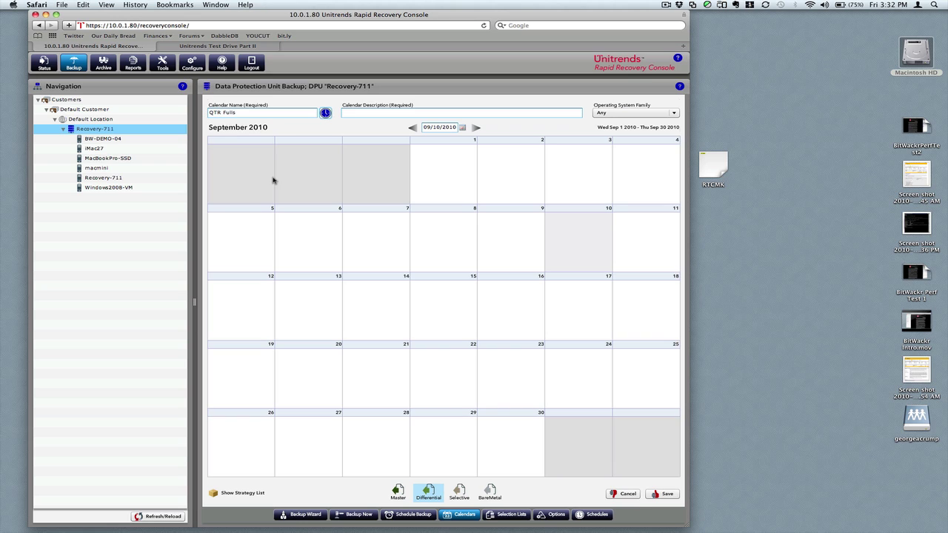
key(shift+Tab)
key(Right)
text(- Daily Diffs)
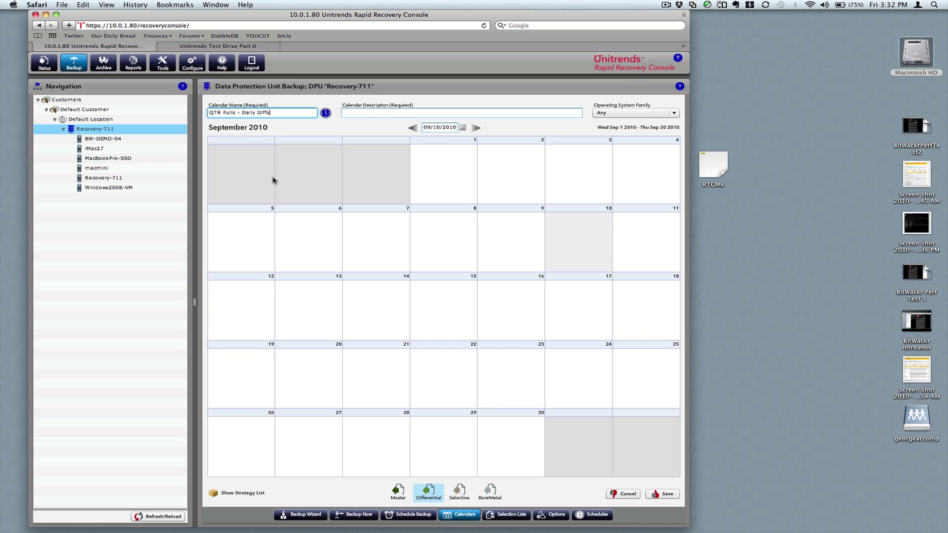
Give the calendar the description 'Full Backup Quarterly - Diffs each night'.
key(Tab)
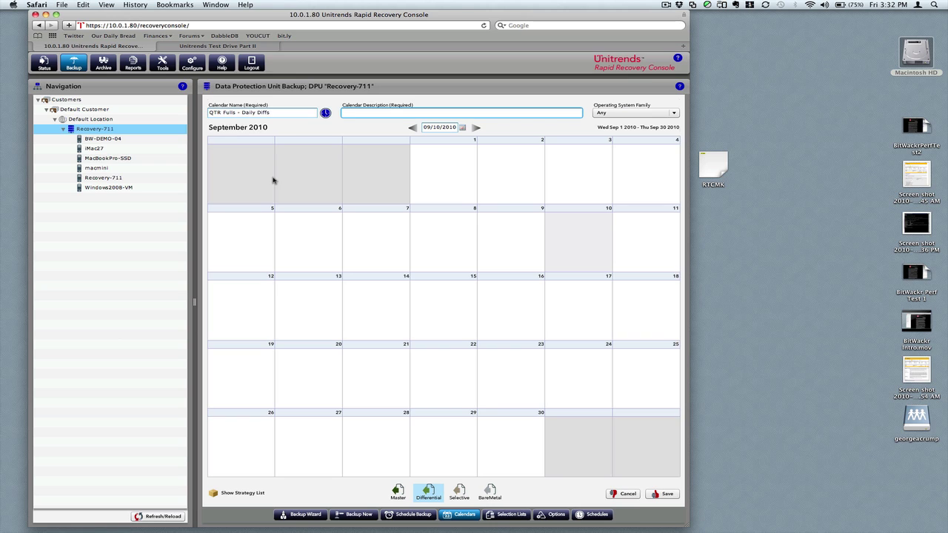
text(Full Backup Quarterly - Diffs each night)
Place a 1:00 AM Master backup on September 11, repeating the last day of every third month.
click(398, 492)
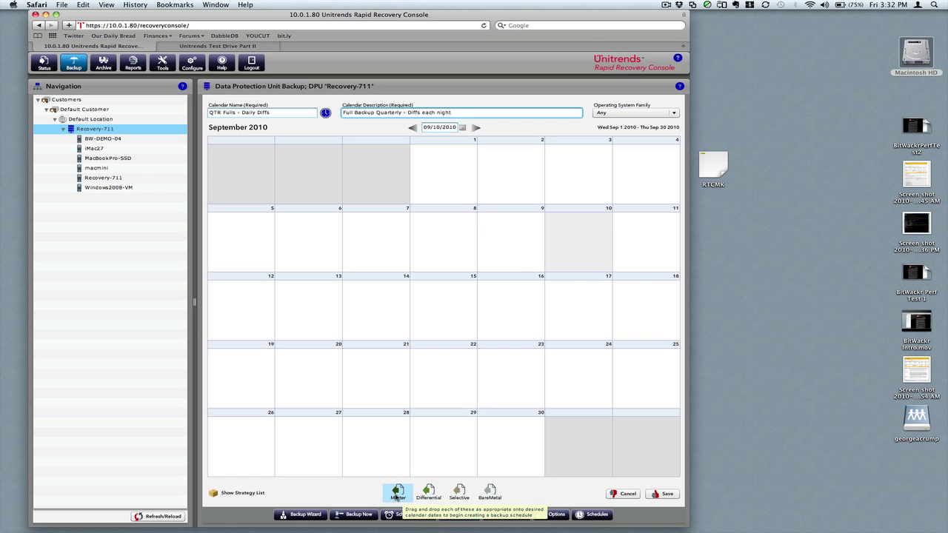
drag(397, 496, 652, 231)
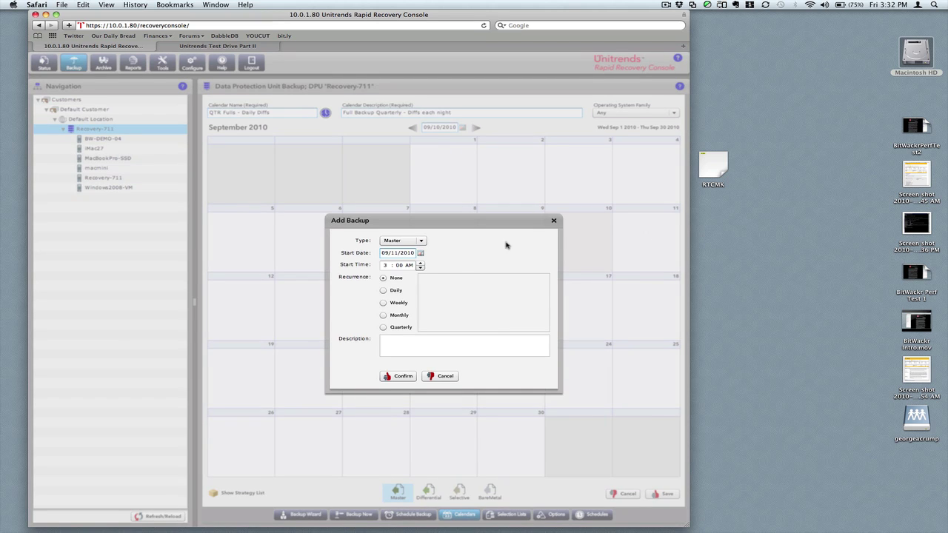
click(384, 328)
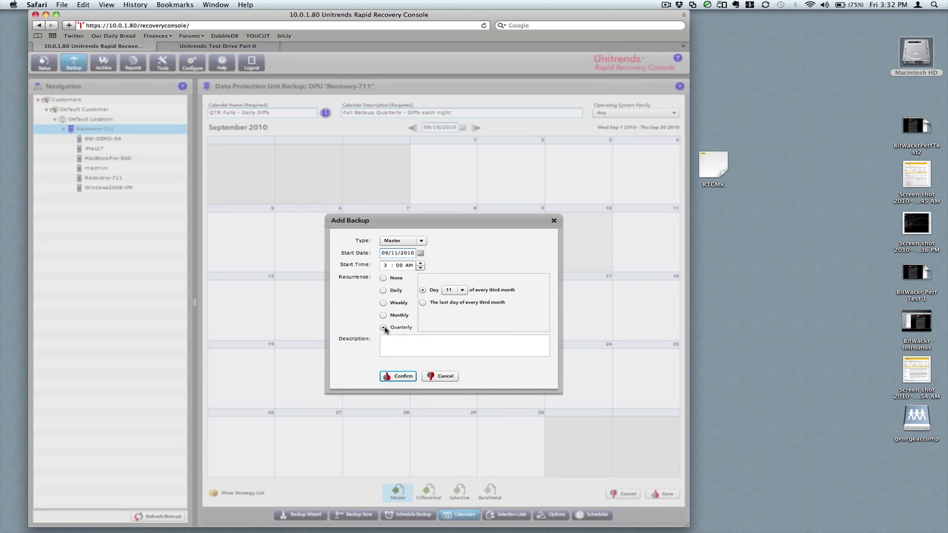
click(386, 265)
click(423, 303)
click(402, 378)
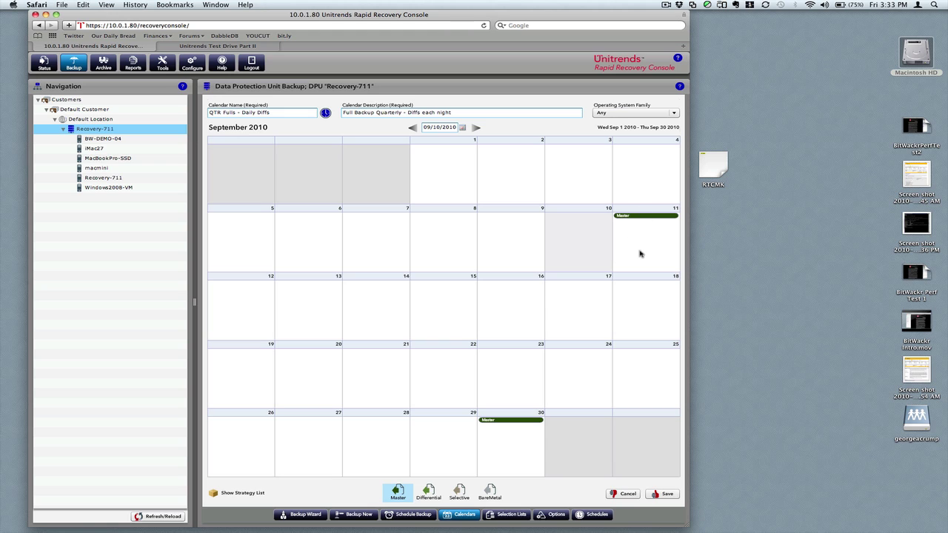
mouse_move(499, 424)
click(429, 490)
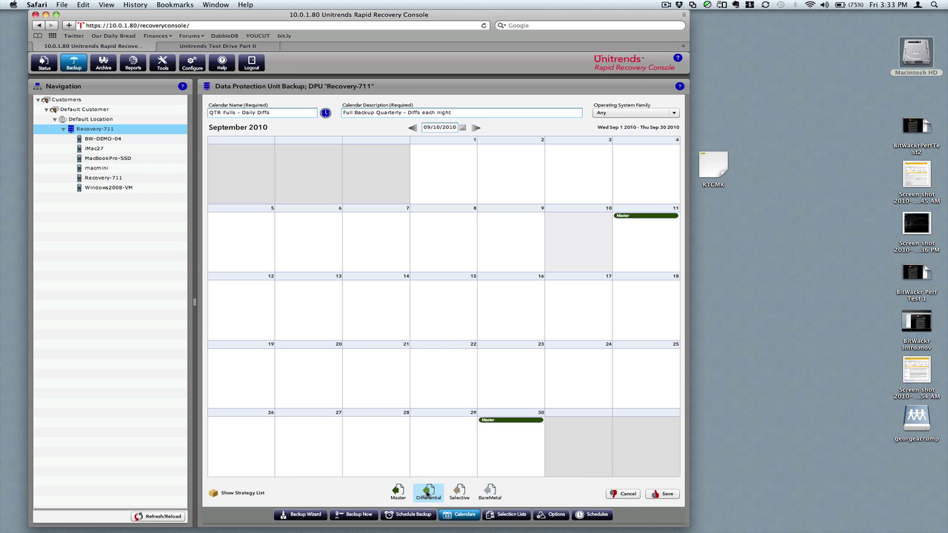
Add a Differential backup at 1:00 AM from 09/13/2010, repeating every day.
drag(426, 494, 294, 299)
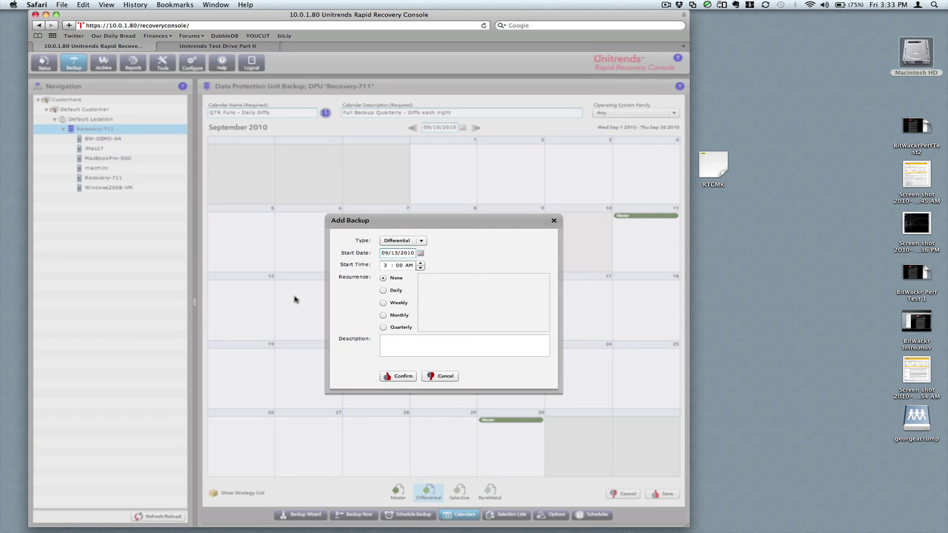
click(383, 290)
click(386, 264)
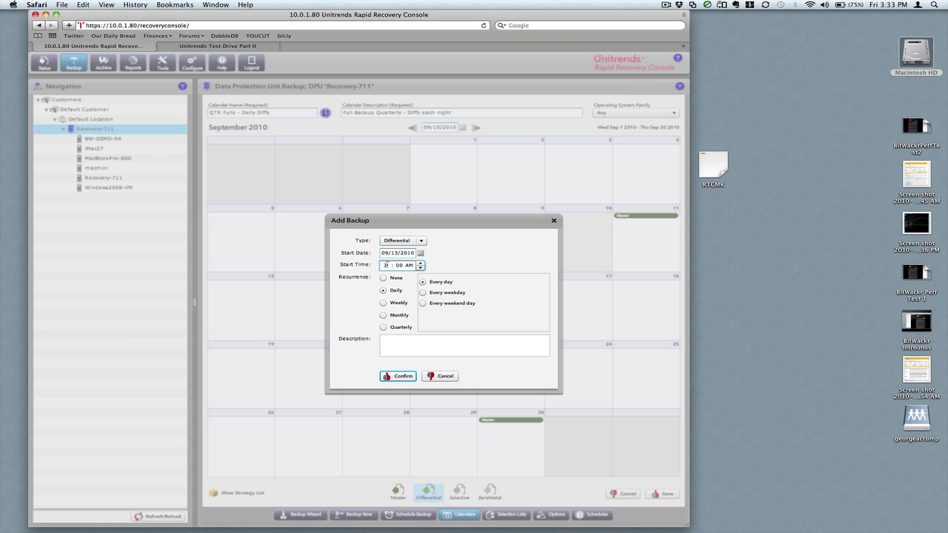
click(422, 242)
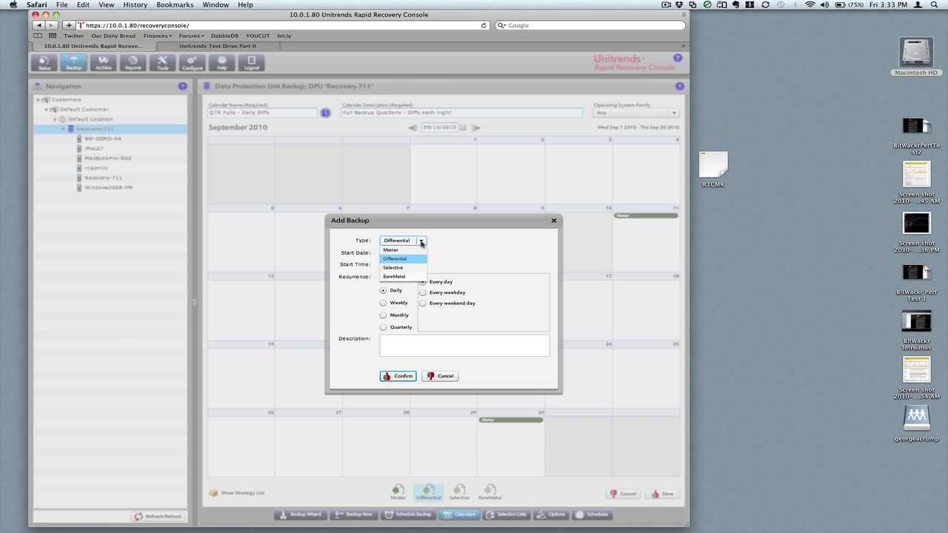
click(421, 242)
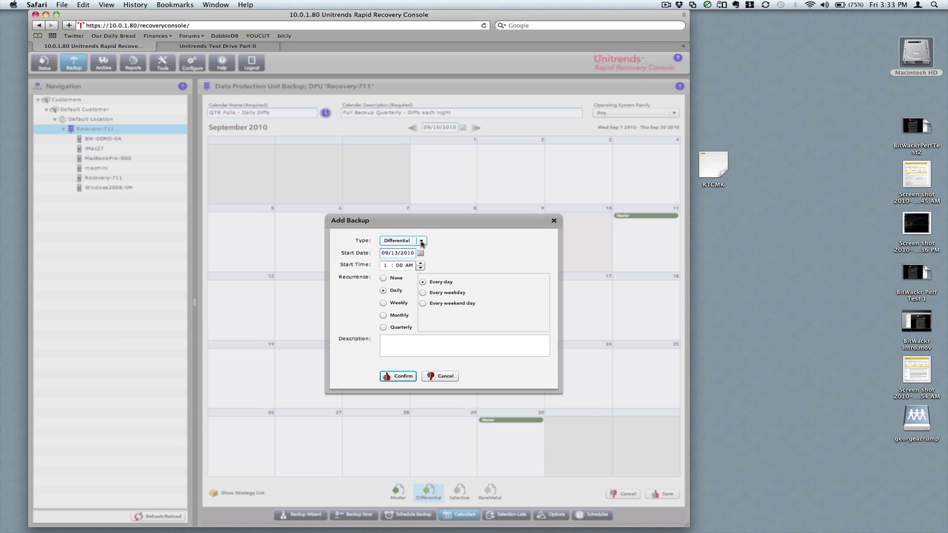
click(423, 293)
click(424, 283)
click(403, 376)
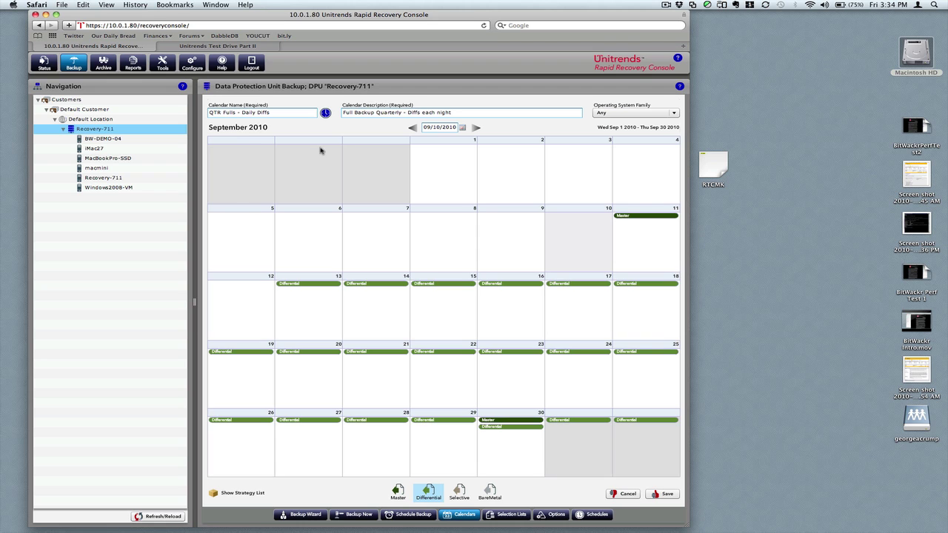
Save the 'QTR Fulls - Daily Diffs' calendar and select it in the Calendars list.
click(664, 494)
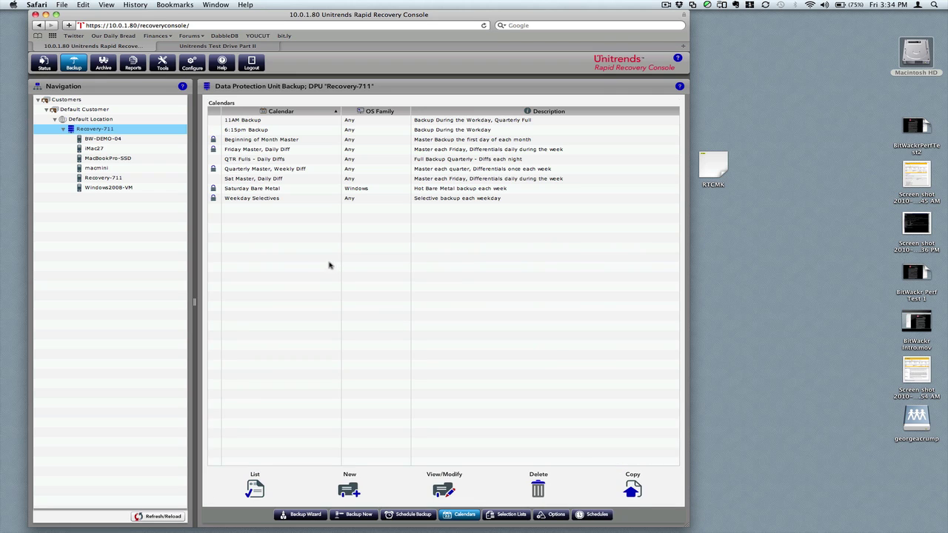
click(278, 160)
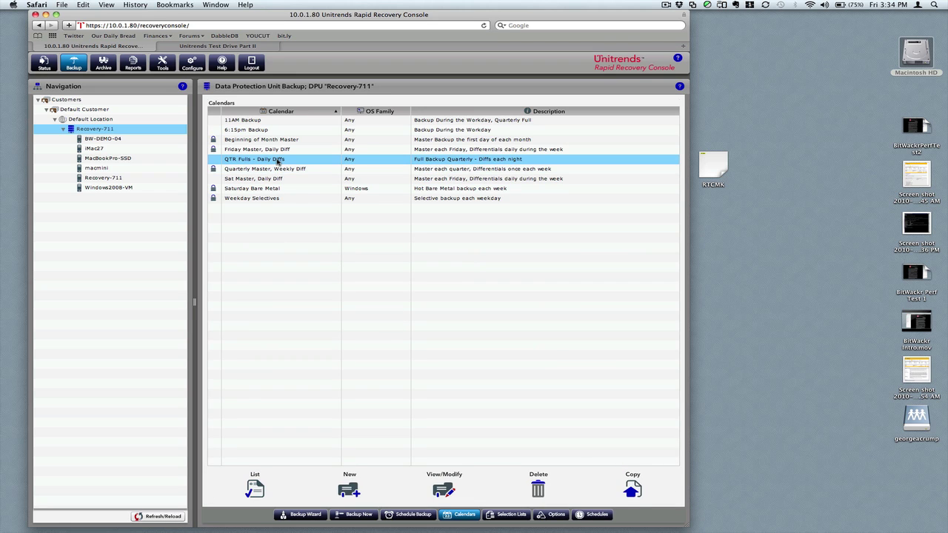
Fill in 'Windows Backup Schedule', described 'Just Backup Windows Boxes', with clients BW-DEMO-04 and Windows2008-VM.
click(407, 514)
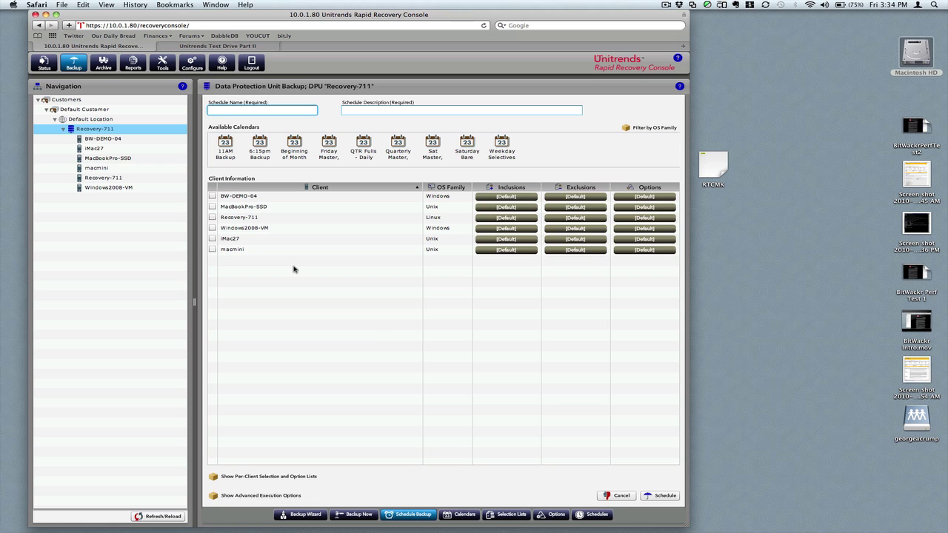
text(Windows Backup Schedule)
key(Tab)
text(W)
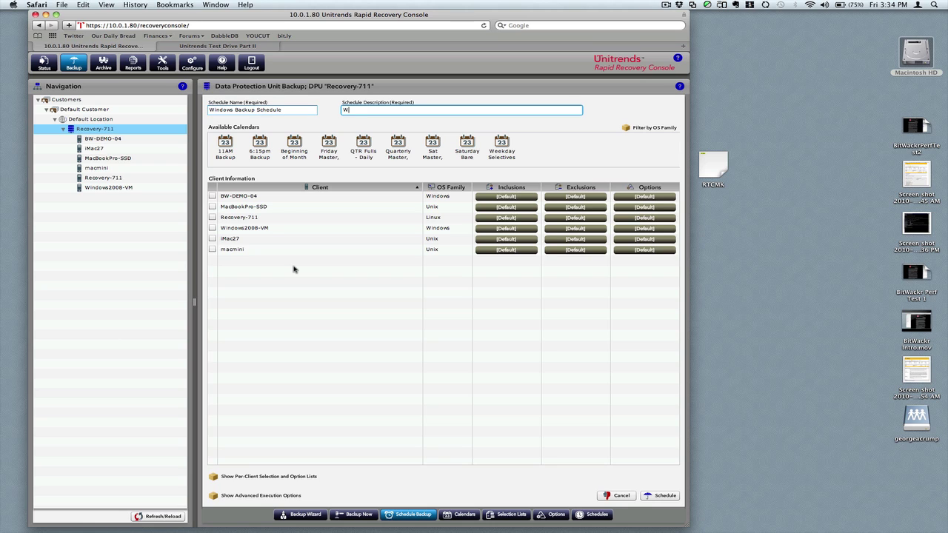
key(BackSpace)
text(Just Backup Windows Boxes)
click(213, 196)
click(213, 229)
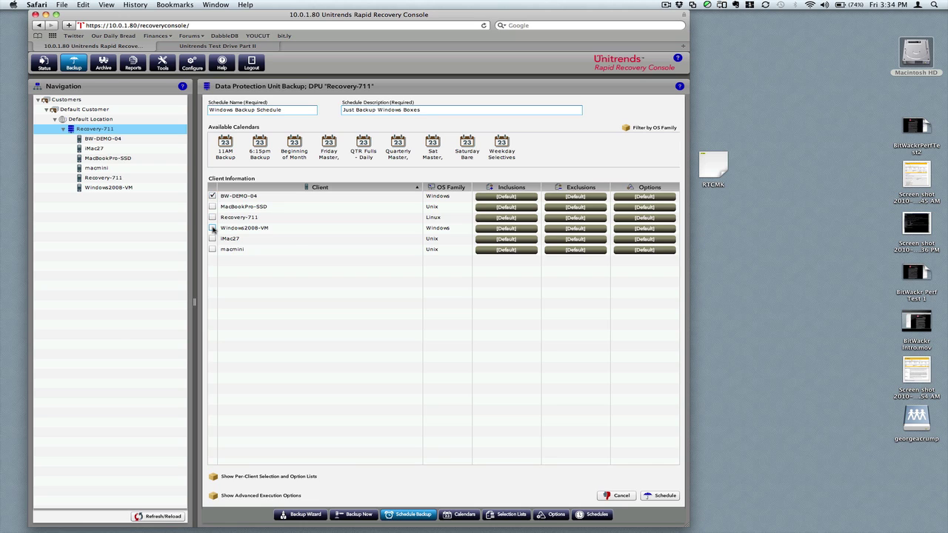
Clear the missing-calendar alert and assign the QTR Fulls - Daily calendar to the schedule.
click(656, 497)
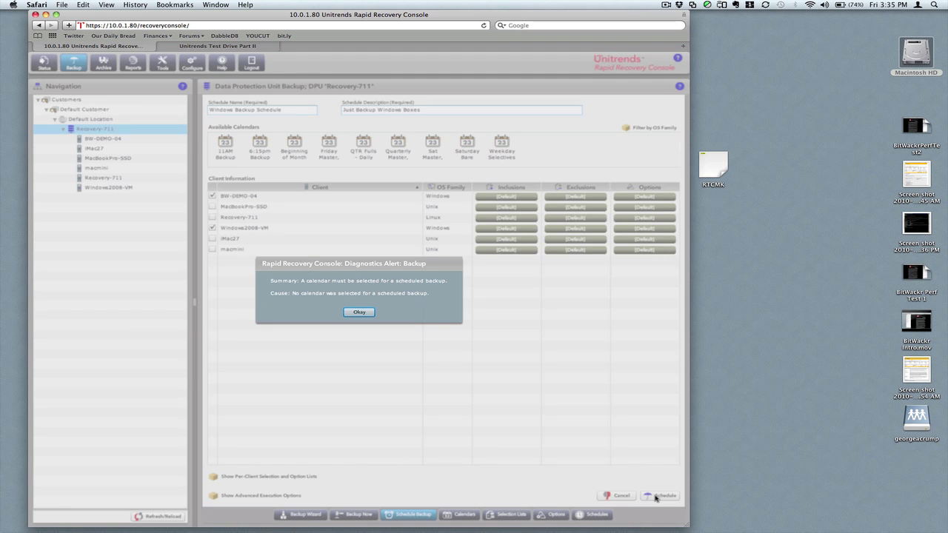
click(363, 312)
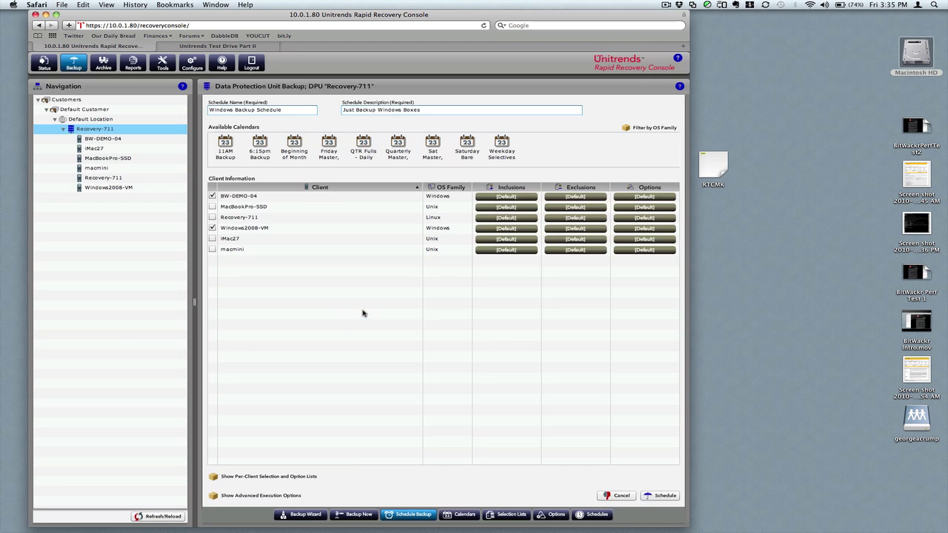
click(363, 148)
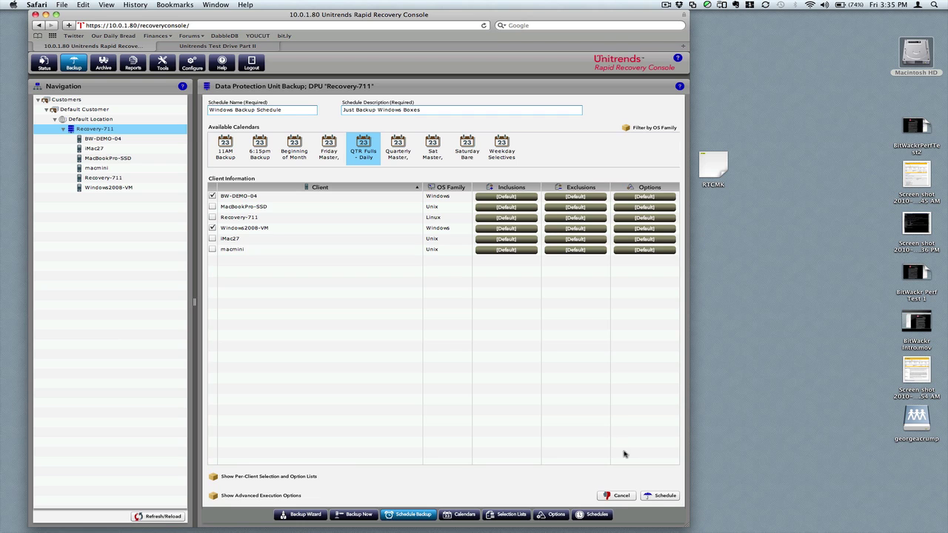
Submit the Windows Backup Schedule for both clients and close the request progress results.
click(663, 496)
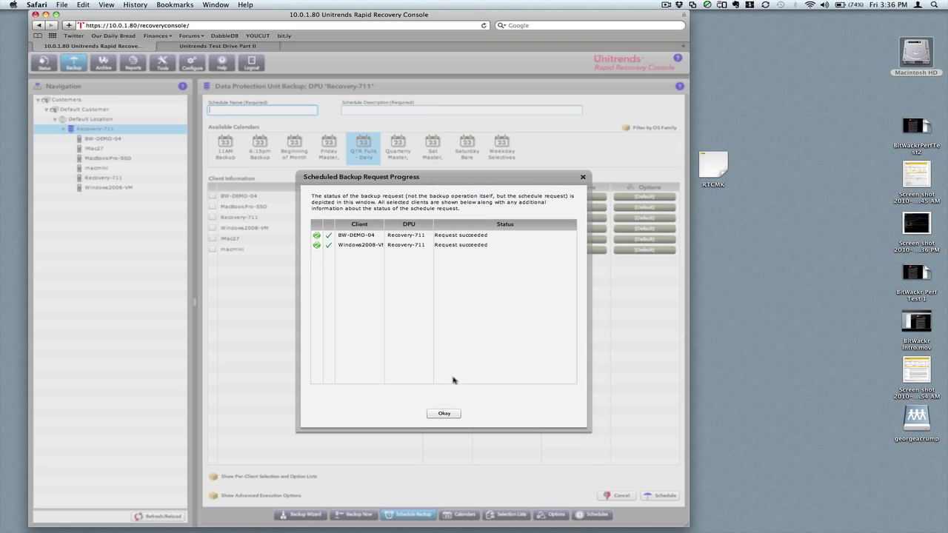
click(444, 414)
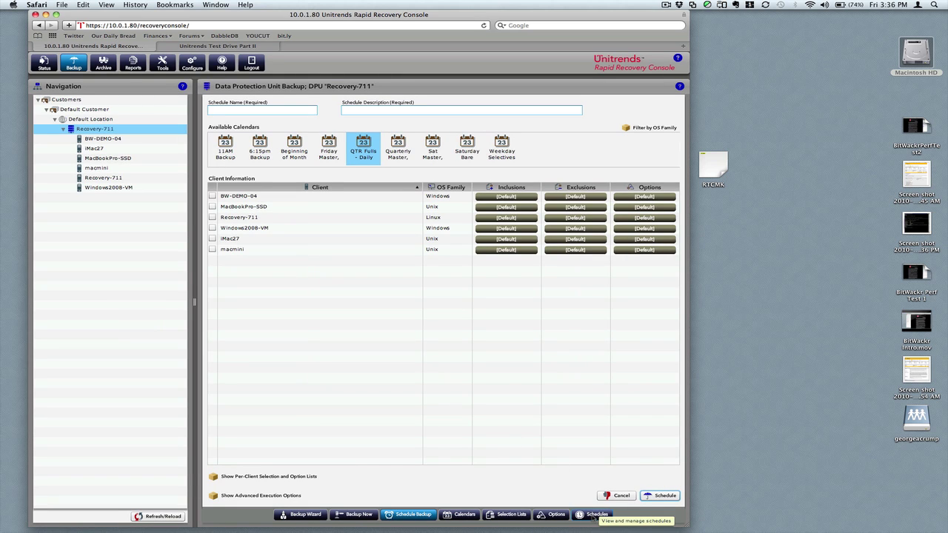
Show the Schedules list and select Windows Backup Schedule, next run 09/11/2010 01:00:00, last run Never.
click(596, 516)
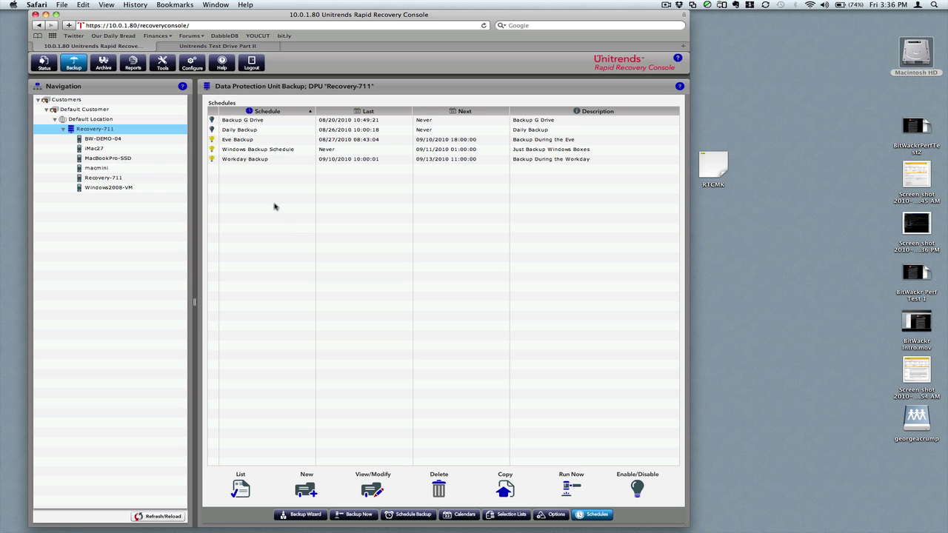
click(285, 150)
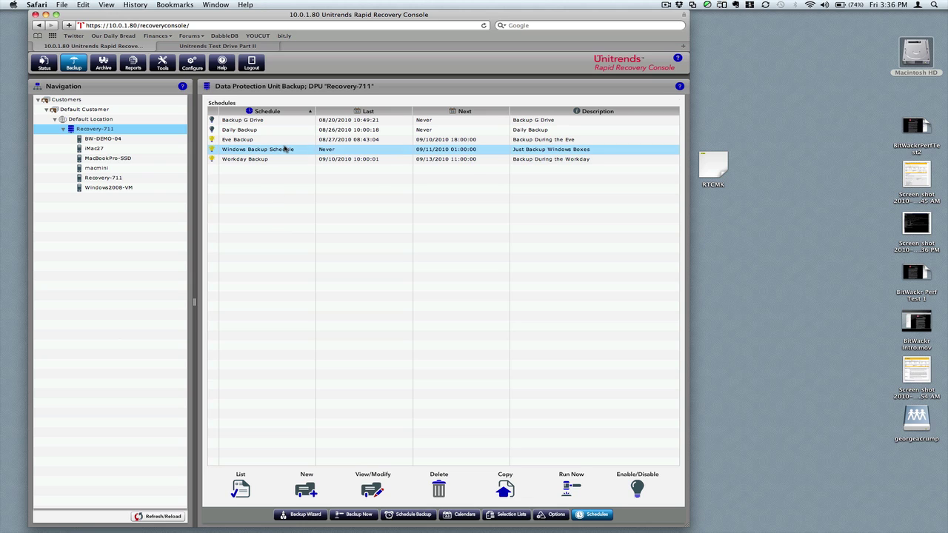